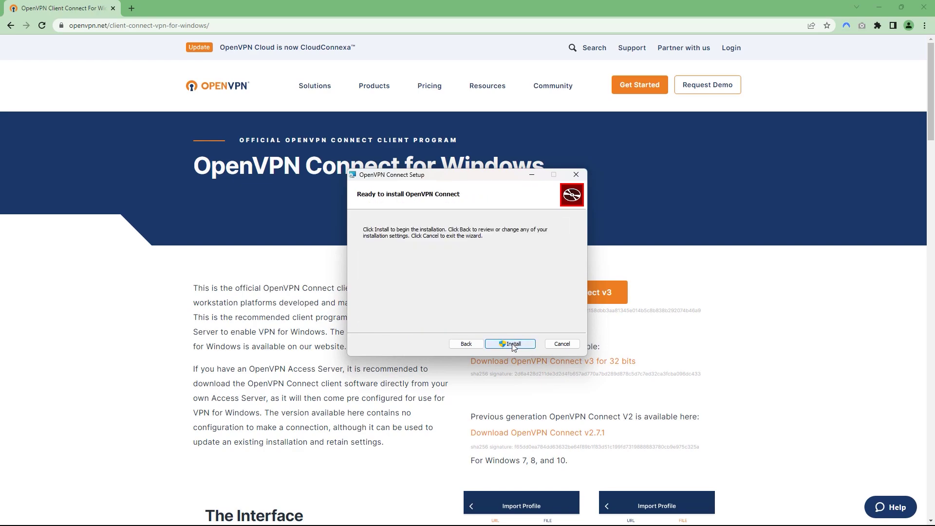
# - Run the OpenVPN Connect setup wizard through to installation
pyautogui.click(514, 344)
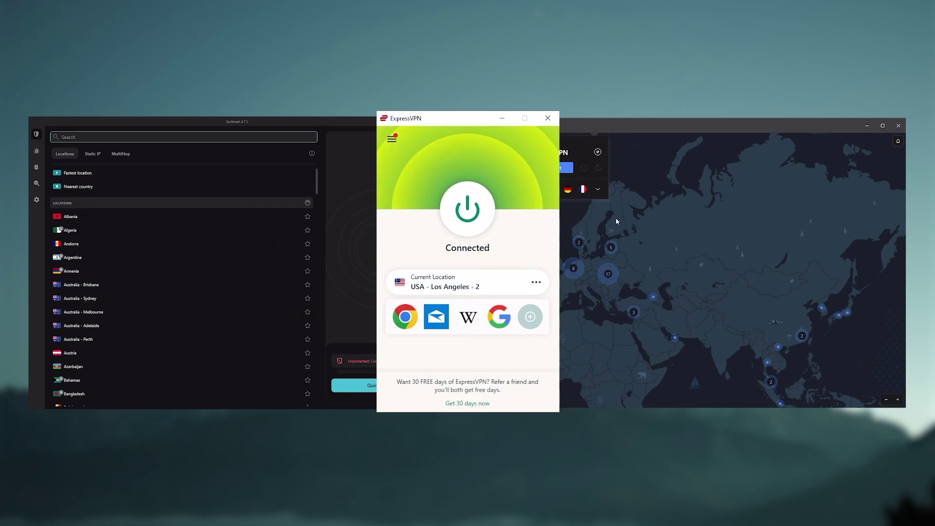
# - With ExpressVPN on USA - Los Angeles - 2, scroll Surfshark's Locations and expand NordVPN's server list
pyautogui.scroll(-3, 179, 270)
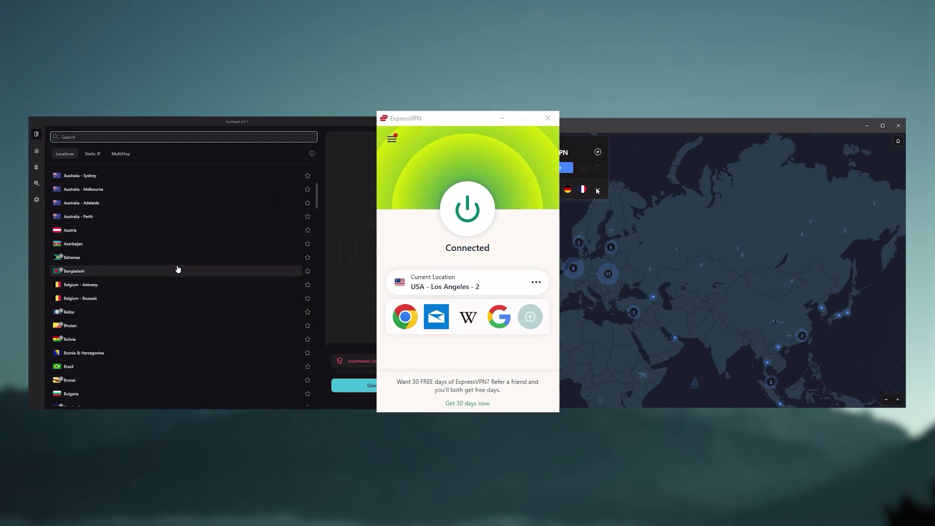
pyautogui.scroll(2, 178, 269)
pyautogui.click(598, 191)
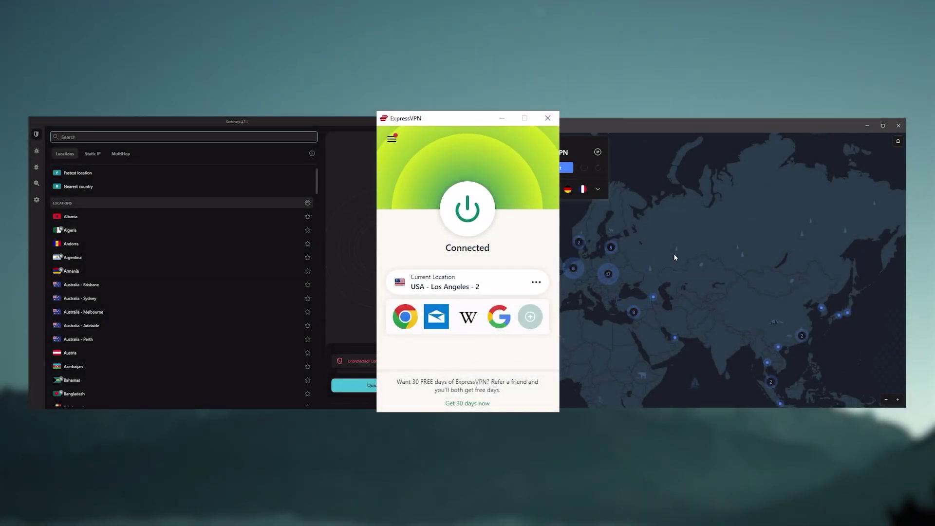
pyautogui.scroll(-3, 178, 269)
pyautogui.click(597, 191)
pyautogui.scroll(2, 173, 251)
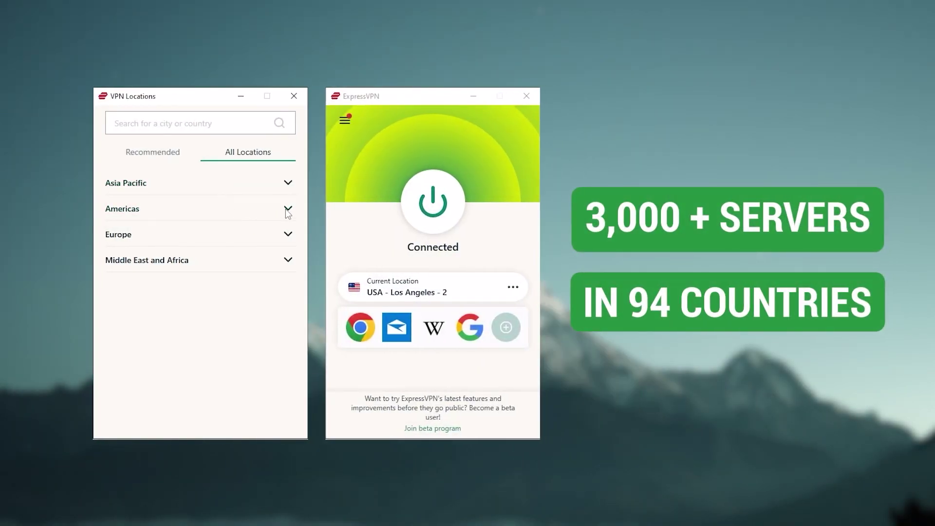
# - Expand the Europe group in ExpressVPN's All Locations list, then expand NordVPN's server list
pyautogui.scroll(-1, 229, 261)
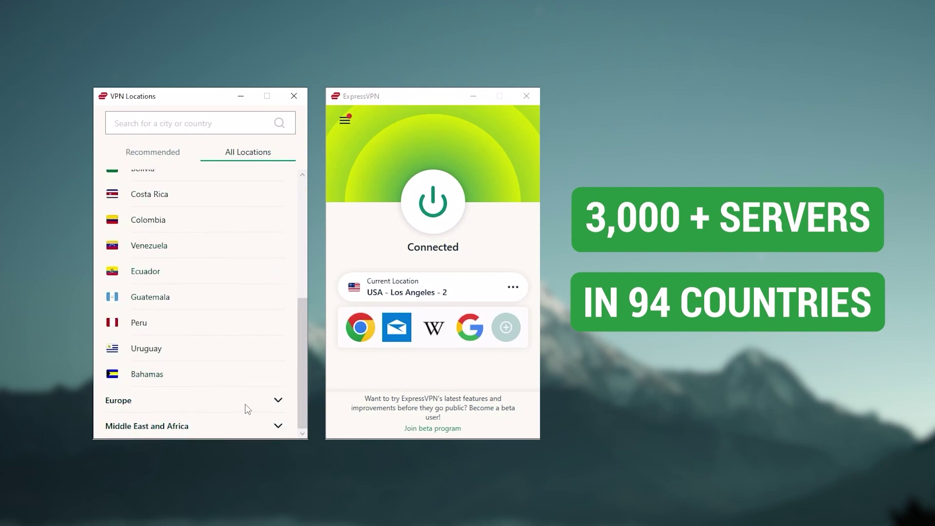
pyautogui.click(245, 404)
pyautogui.scroll(-5, 235, 407)
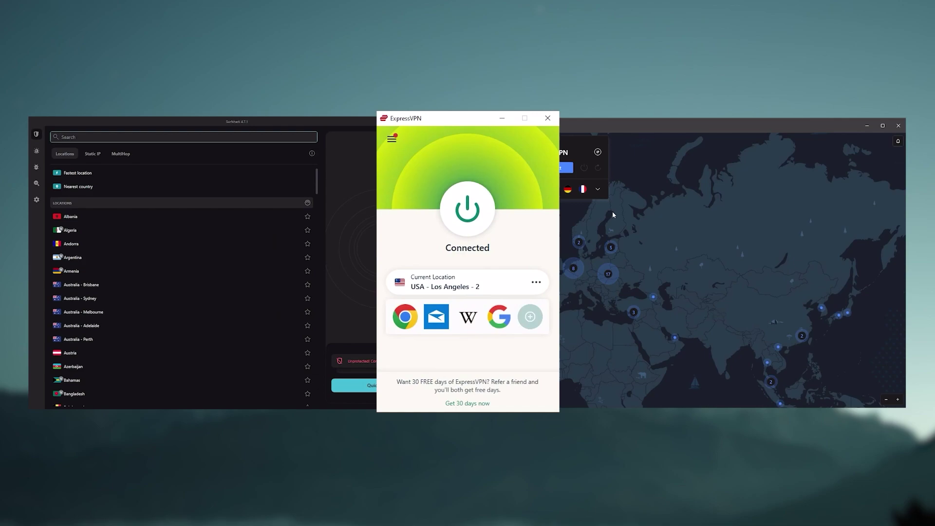
pyautogui.scroll(-3, 178, 269)
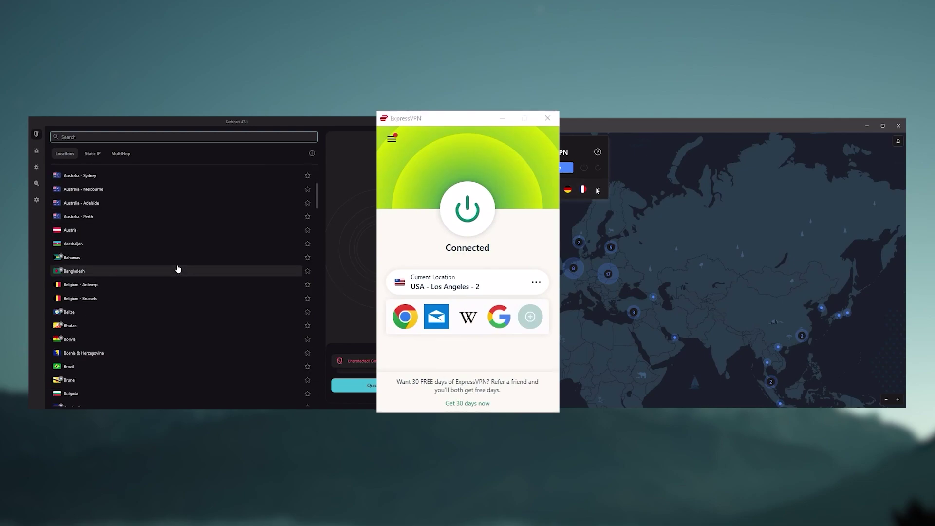
pyautogui.click(597, 191)
pyautogui.scroll(2, 173, 253)
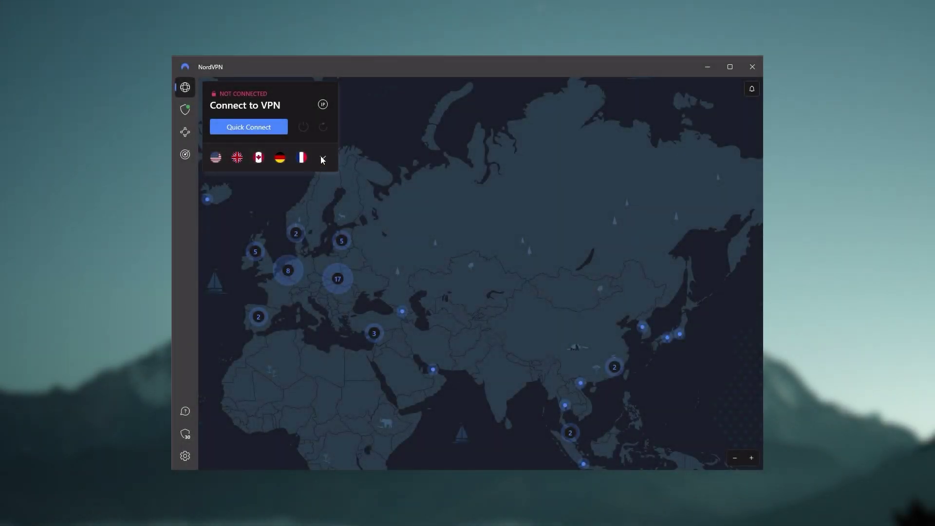
pyautogui.click(322, 158)
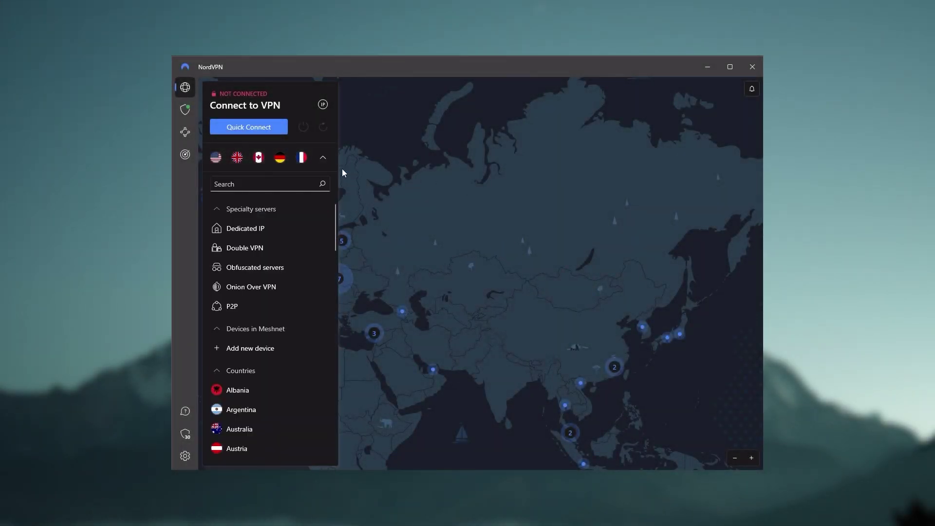
pyautogui.click(323, 158)
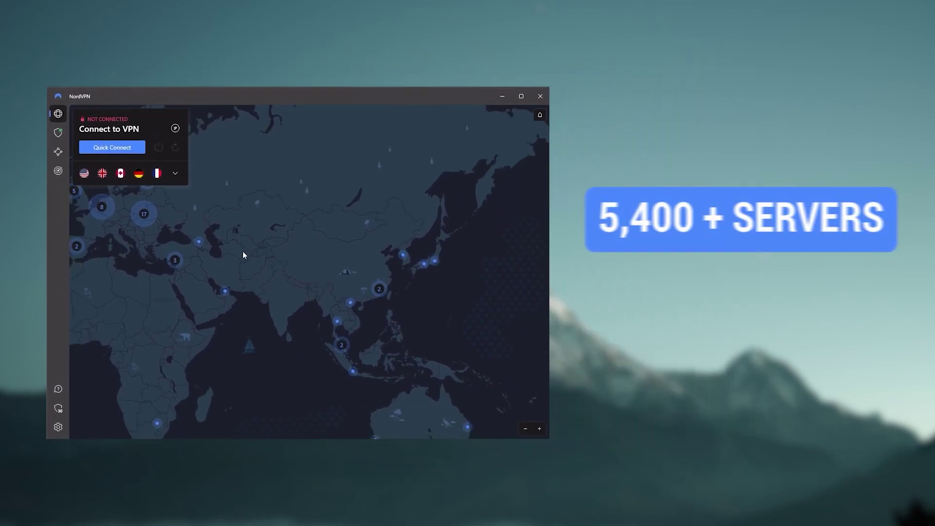
pyautogui.moveTo(270, 287); pyautogui.dragTo(410, 336)
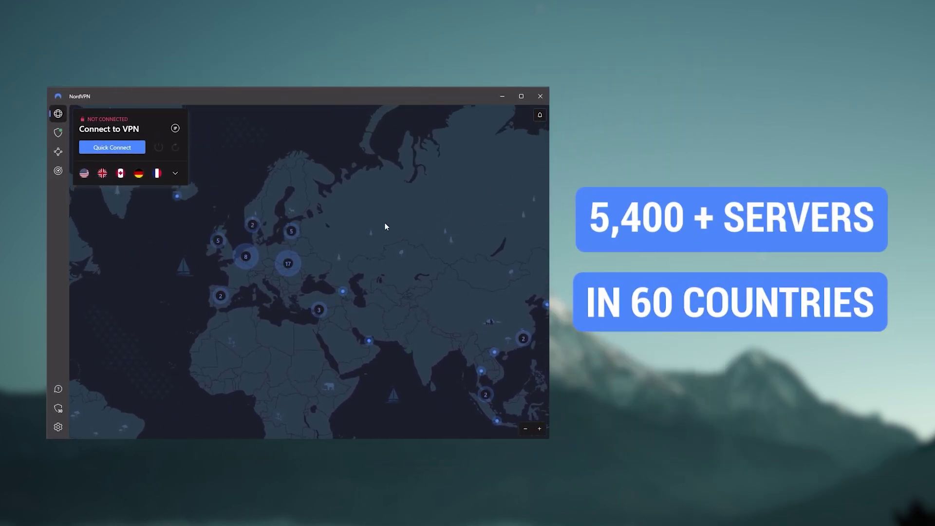
pyautogui.moveTo(385, 227); pyautogui.dragTo(448, 329)
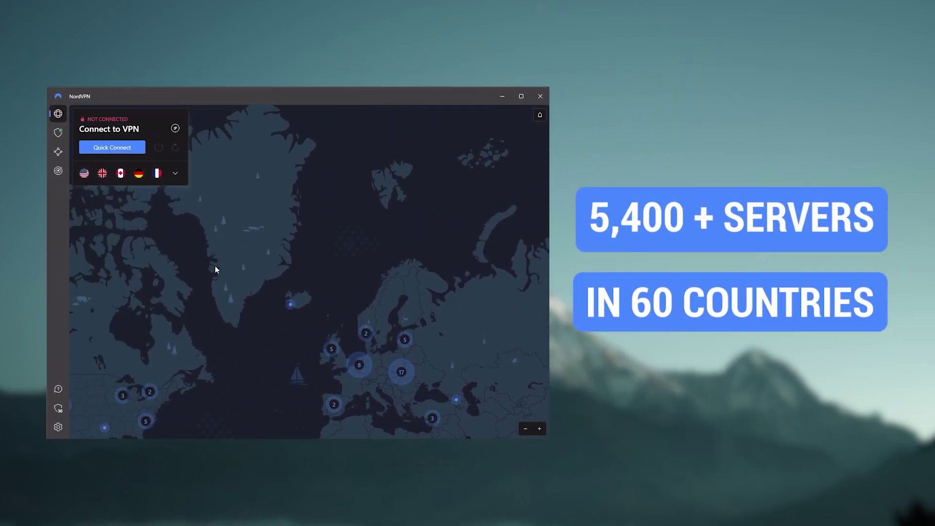
pyautogui.moveTo(216, 269)
pyautogui.mouseDown()
pyautogui.moveTo(367, 207)
pyautogui.moveTo(265, 334)
pyautogui.moveTo(229, 256)
pyautogui.mouseUp()
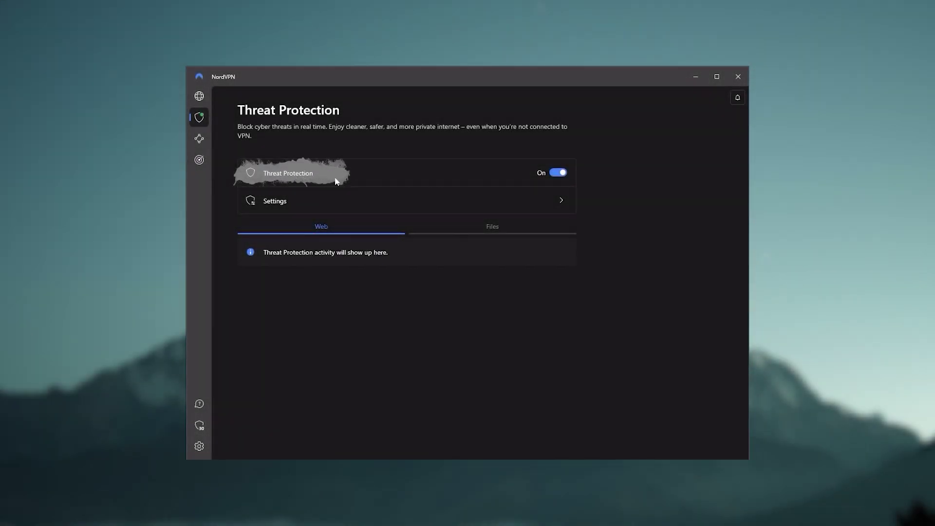
pyautogui.click(321, 207)
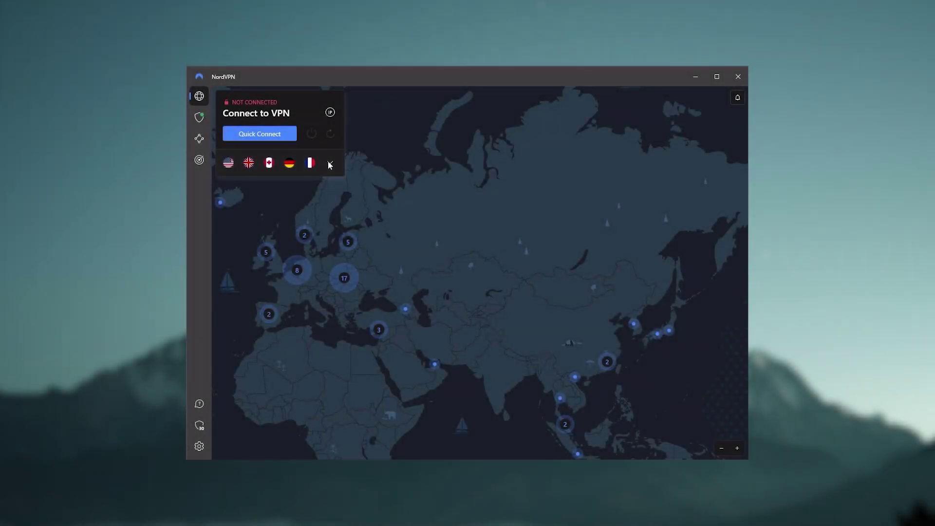
pyautogui.click(330, 165)
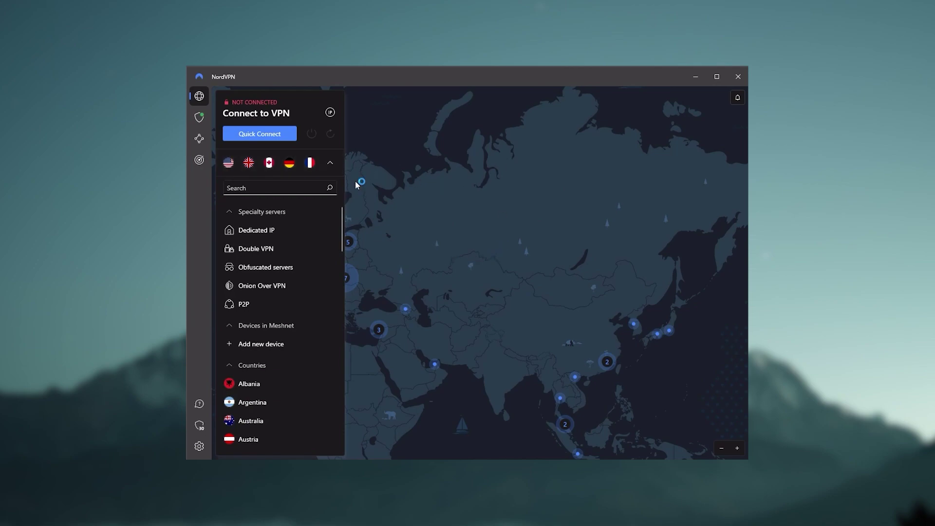
pyautogui.click(331, 163)
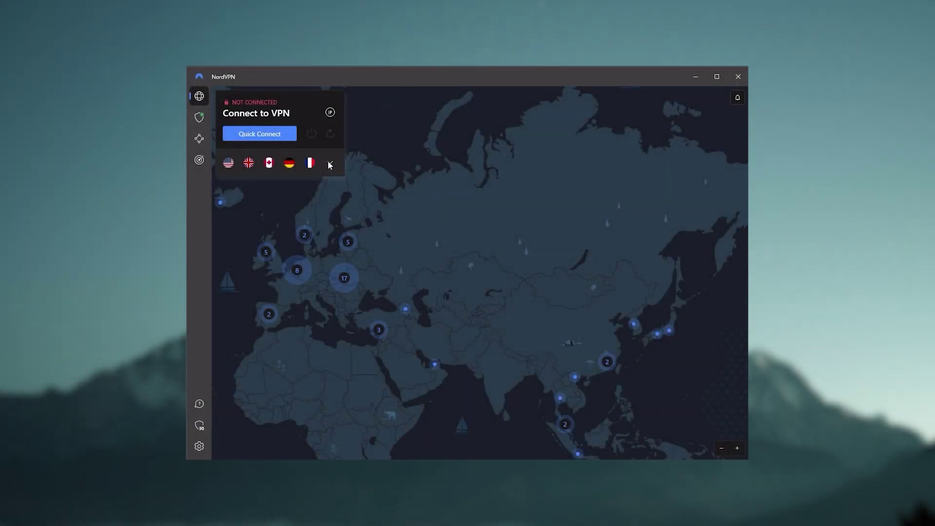
pyautogui.click(330, 161)
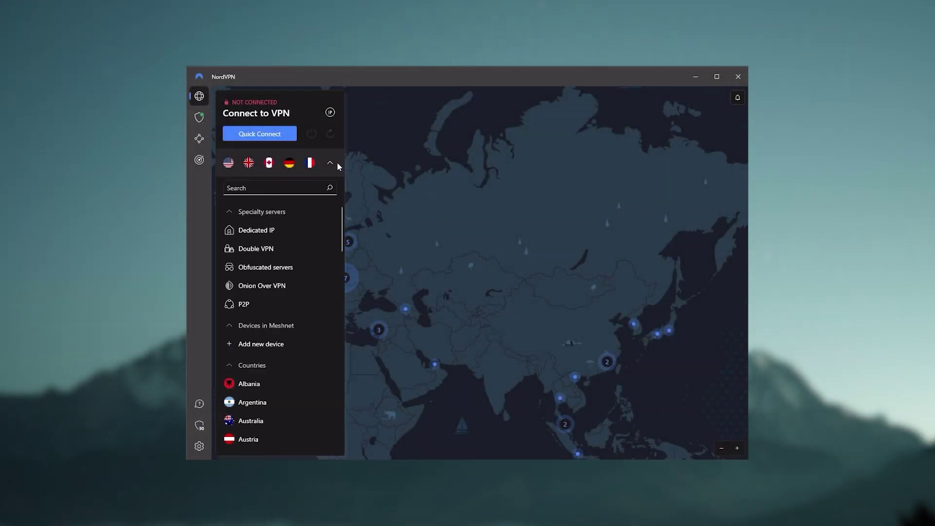
pyautogui.click(337, 164)
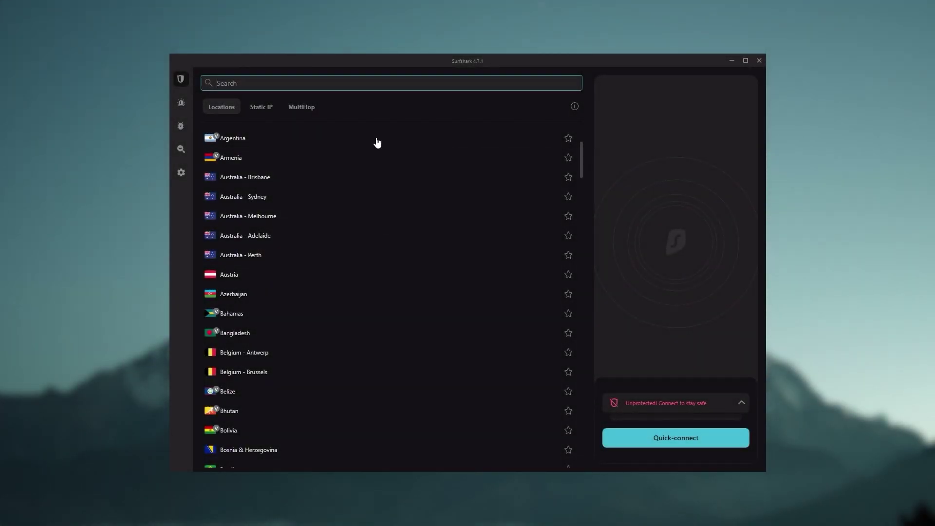
# - Scroll through Surfshark's Static IP servers and return to its Locations list
pyautogui.moveTo(180, 173)
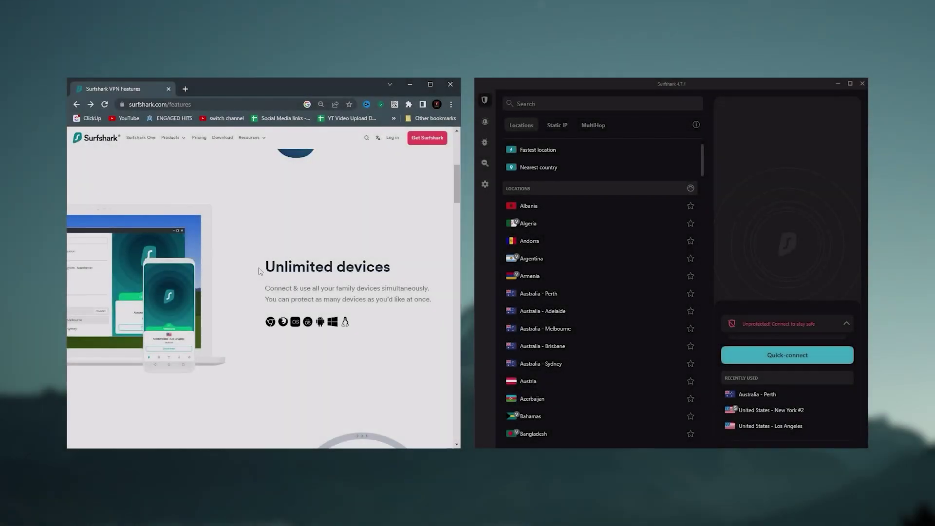
pyautogui.scroll(-1, 320, 259)
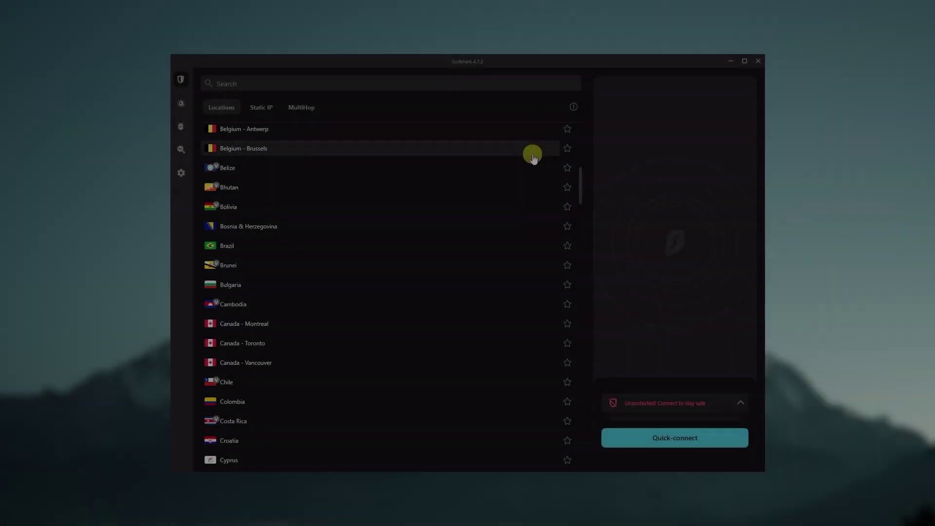
pyautogui.scroll(-3, 486, 165)
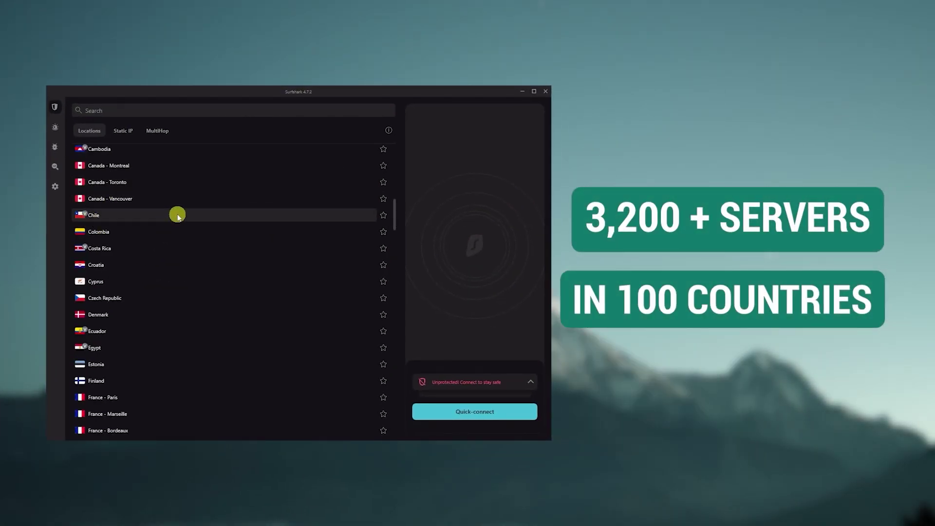
pyautogui.scroll(-6, 178, 217)
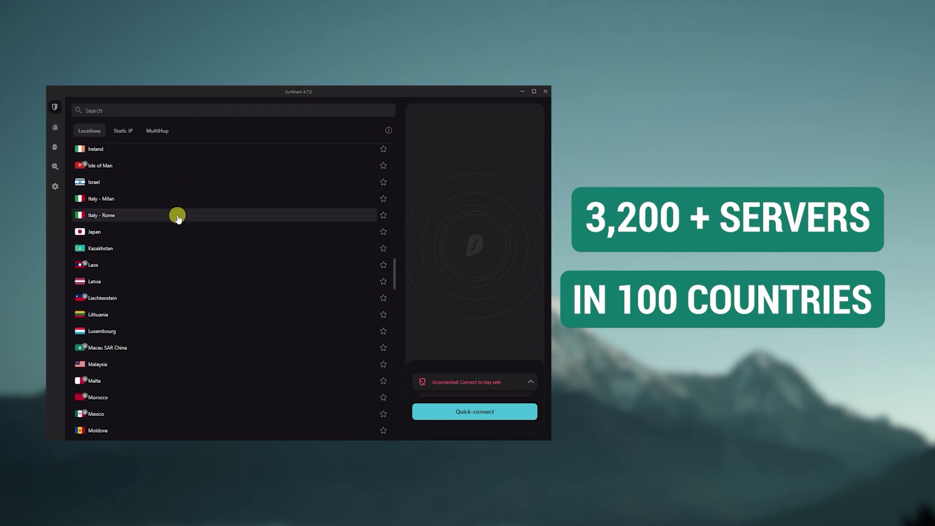
pyautogui.scroll(-5, 177, 215)
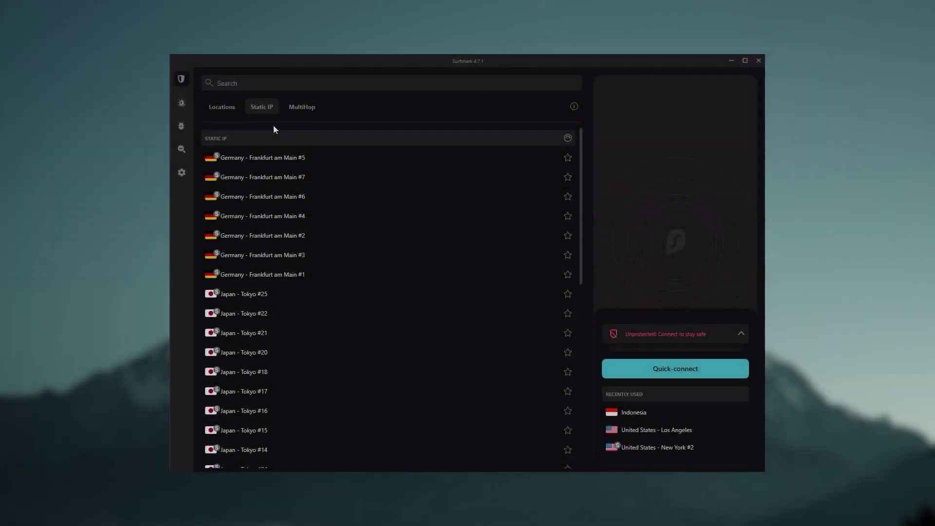
pyautogui.scroll(-3, 258, 209)
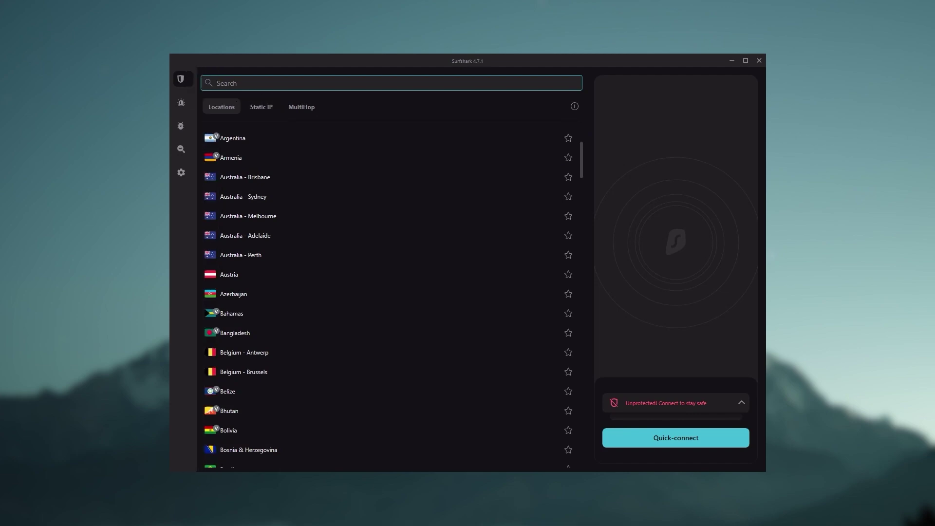
pyautogui.moveTo(181, 179)
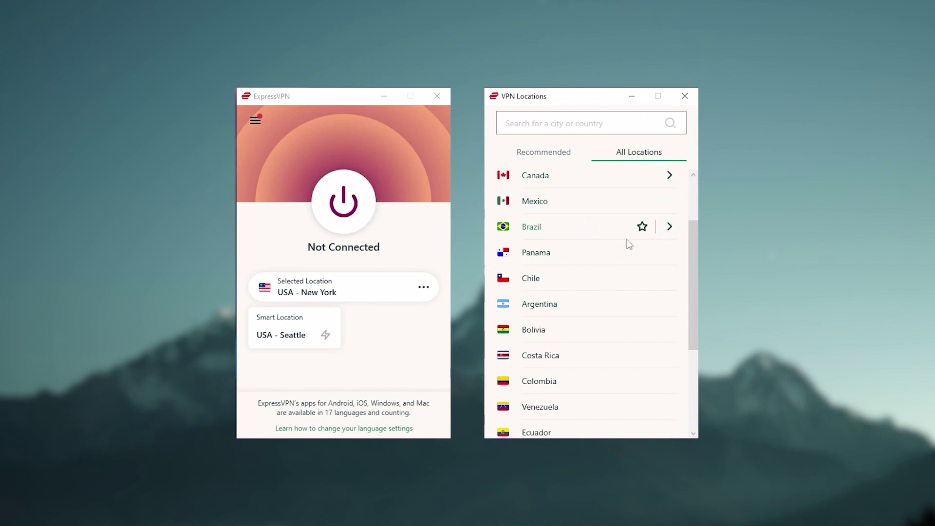
# - Scroll ExpressVPN's All Locations list down to Europe and expand its countries
pyautogui.scroll(-1, 610, 280)
pyautogui.scroll(3, 610, 280)
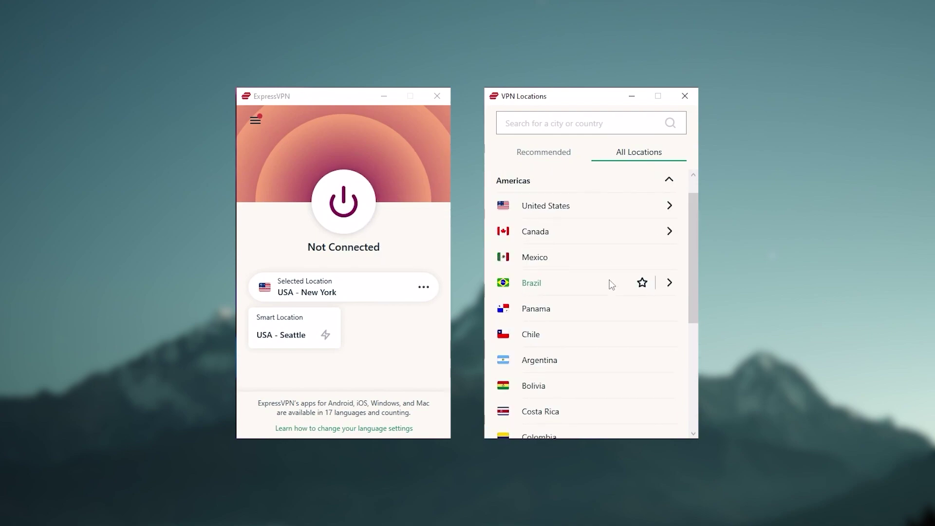
pyautogui.scroll(-5, 609, 281)
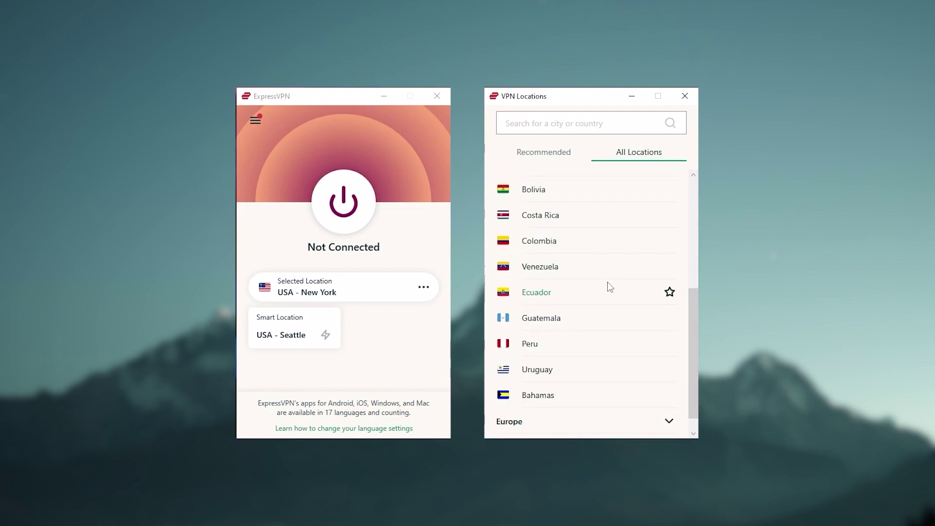
pyautogui.scroll(-1, 611, 287)
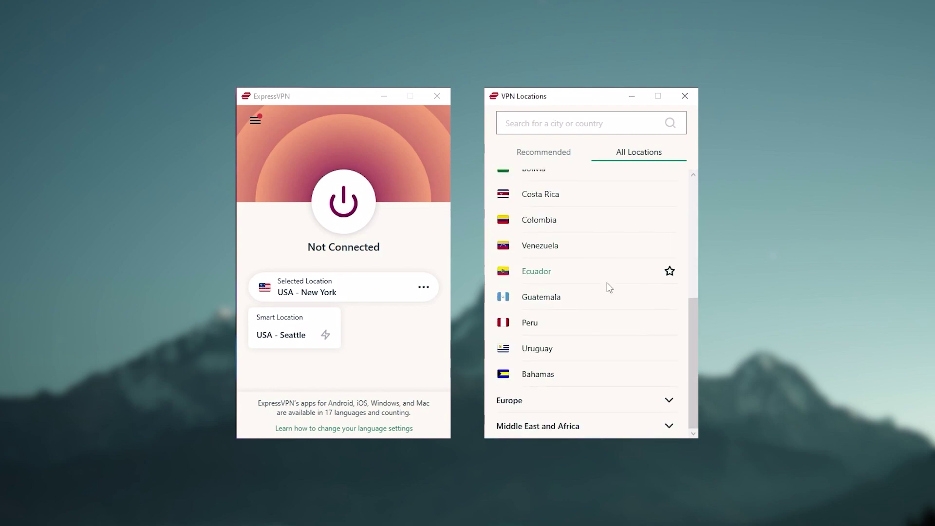
pyautogui.click(667, 405)
pyautogui.scroll(-3, 601, 288)
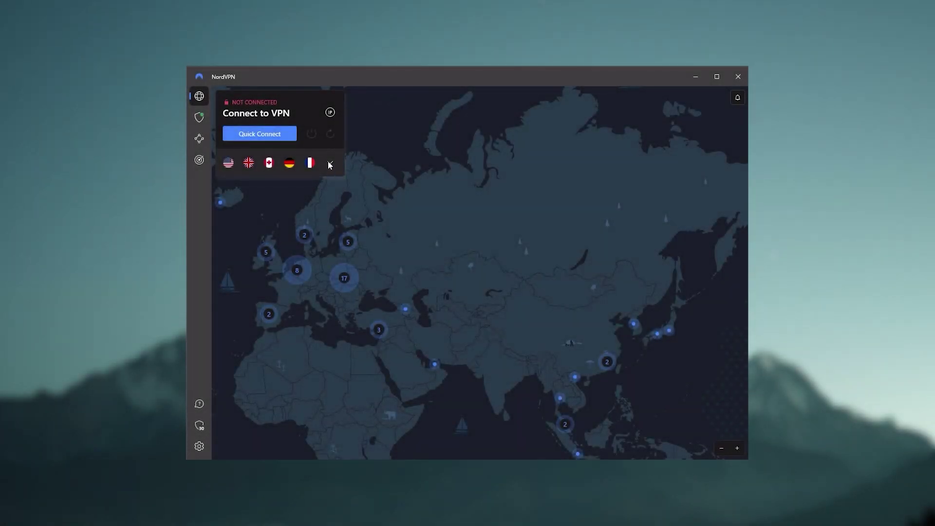
# - Expand and collapse NordVPN's server list, then pan the map over Europe, Greenland and Southeast Asia
pyautogui.click(330, 164)
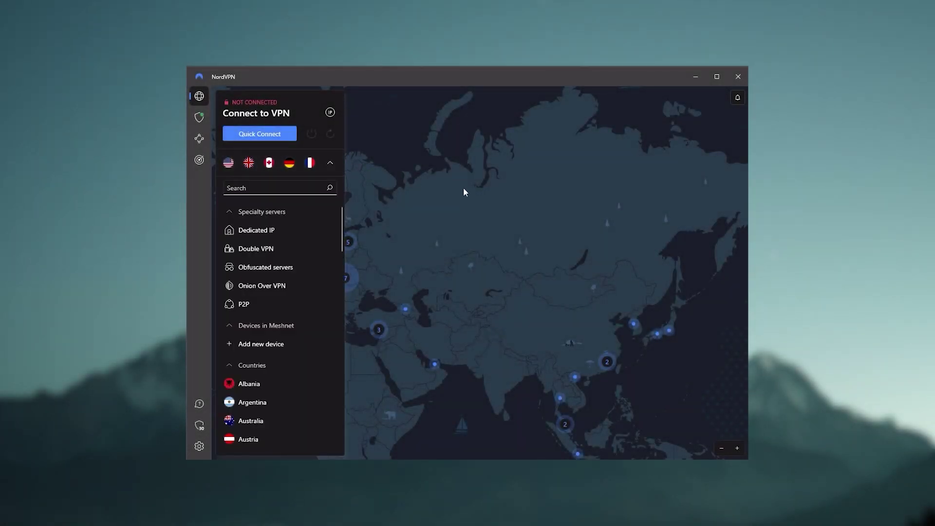
pyautogui.click(330, 163)
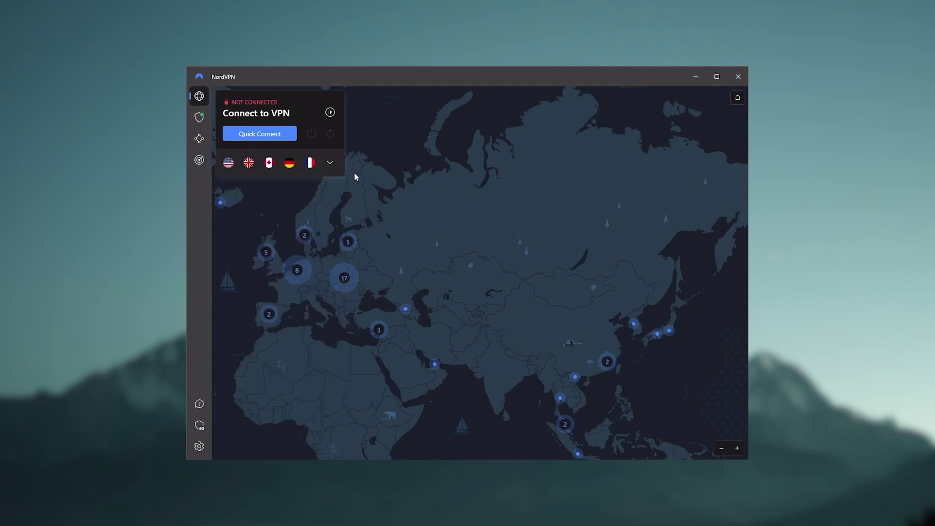
pyautogui.moveTo(482, 314); pyautogui.dragTo(667, 342)
pyautogui.moveTo(333, 267); pyautogui.dragTo(418, 256)
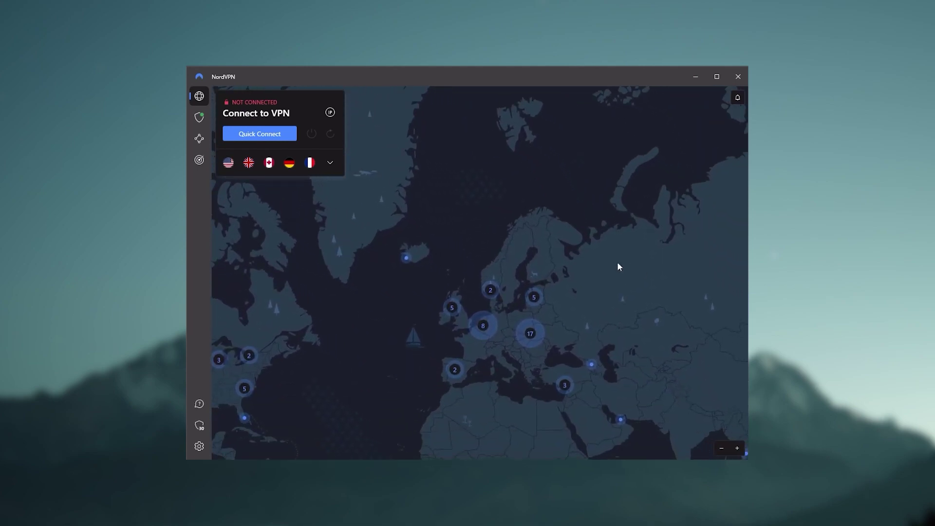
pyautogui.moveTo(618, 263); pyautogui.dragTo(335, 272)
pyautogui.moveTo(531, 353); pyautogui.dragTo(502, 168)
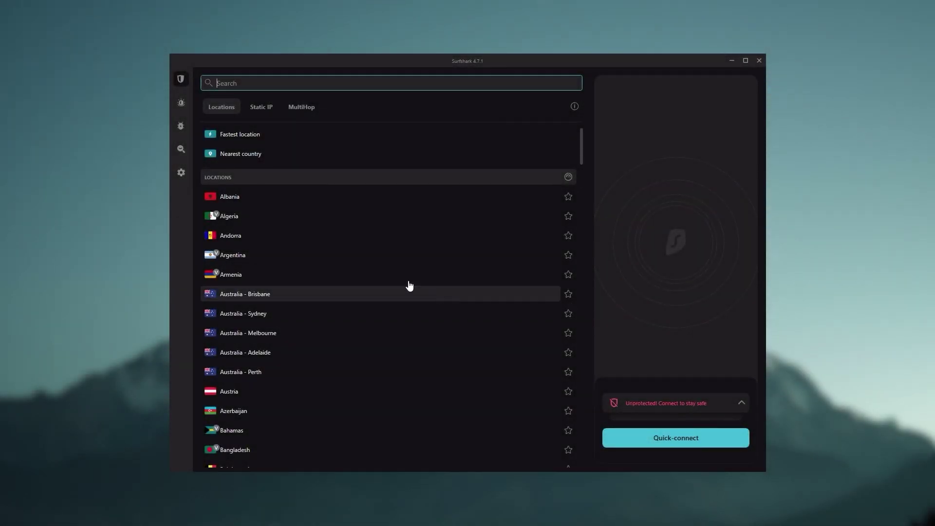
# - Leave Surfshark's alert page via the VPN sidebar icon and scroll the Locations list
pyautogui.scroll(-4, 390, 278)
pyautogui.scroll(1, 382, 272)
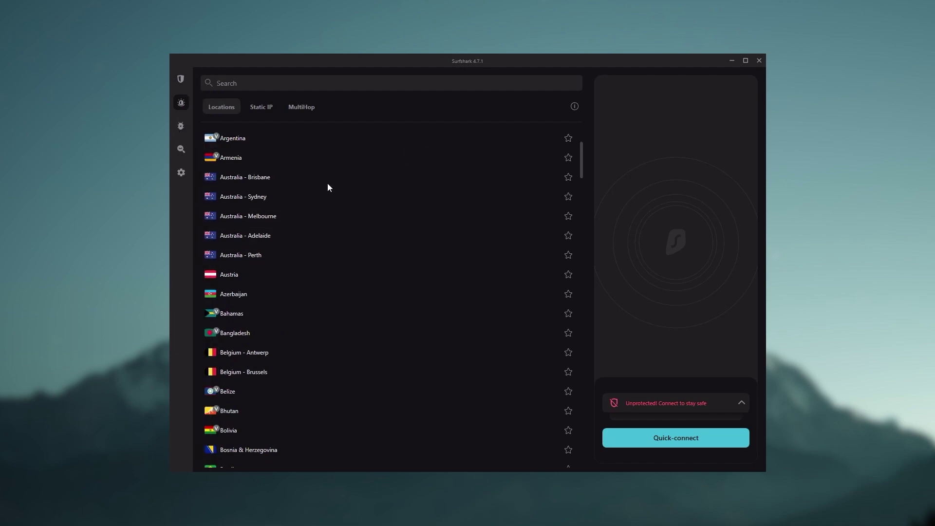
pyautogui.click(180, 82)
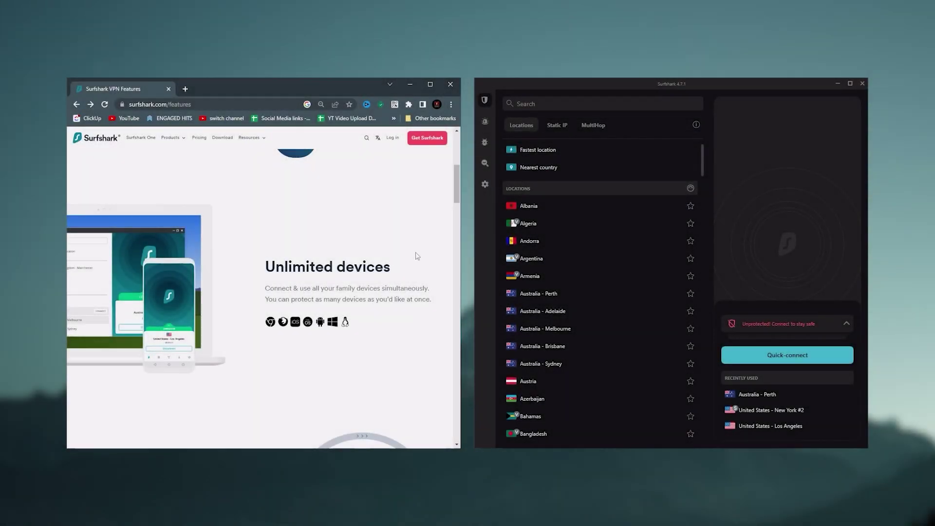
pyautogui.scroll(-1, 318, 259)
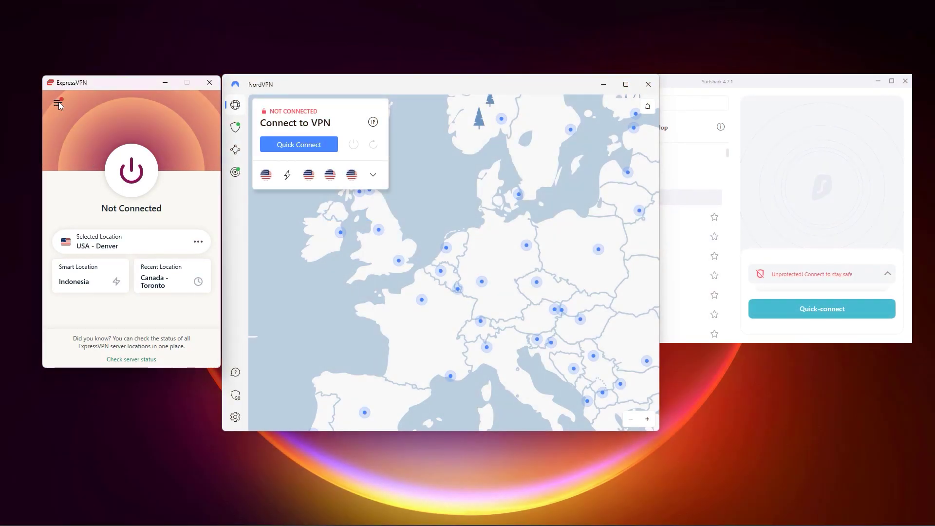
# - Browse ExpressVPN's Options: the VPN protocol choices, the advanced tab, then general options
pyautogui.click(58, 102)
pyautogui.click(161, 152)
pyautogui.click(244, 241)
pyautogui.click(318, 110)
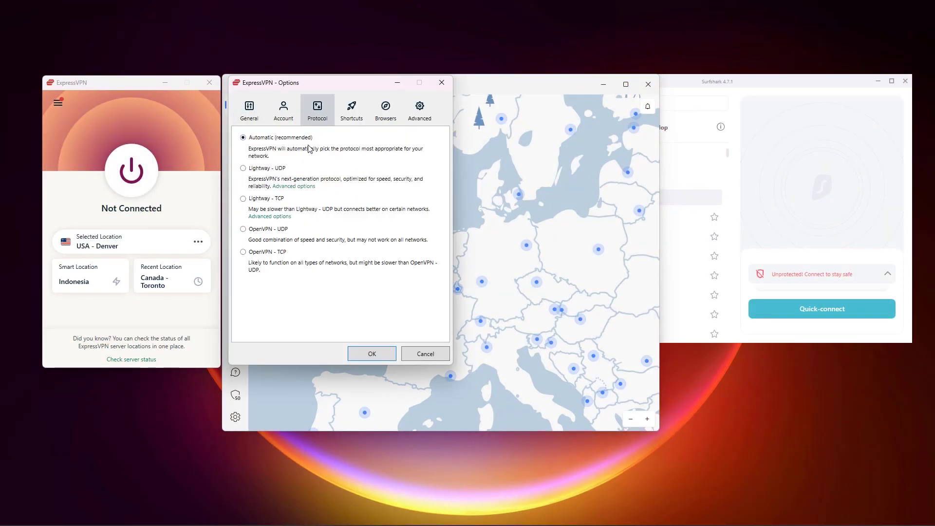
pyautogui.click(420, 111)
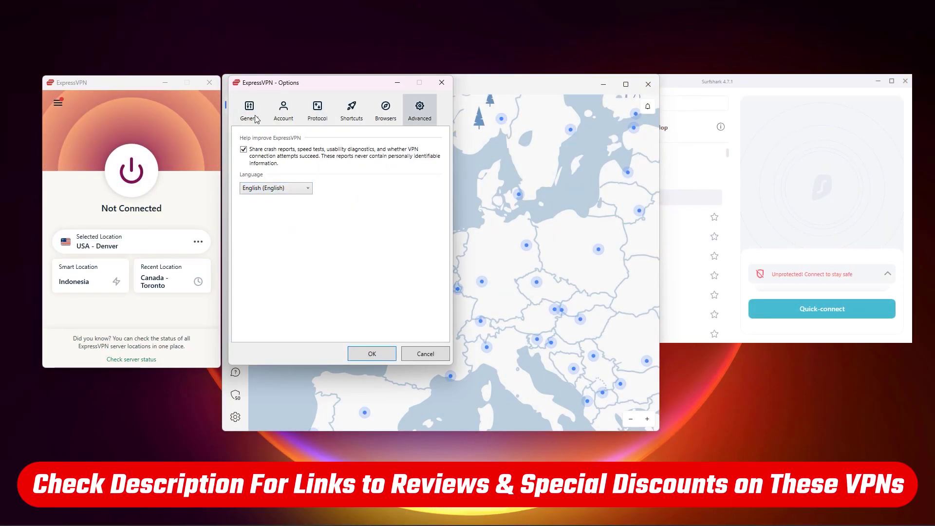
pyautogui.click(257, 119)
# - Look at ExpressVPN's per-app split tunneling settings and app picker, then close Options
pyautogui.click(269, 271)
pyautogui.click(456, 267)
pyautogui.click(395, 359)
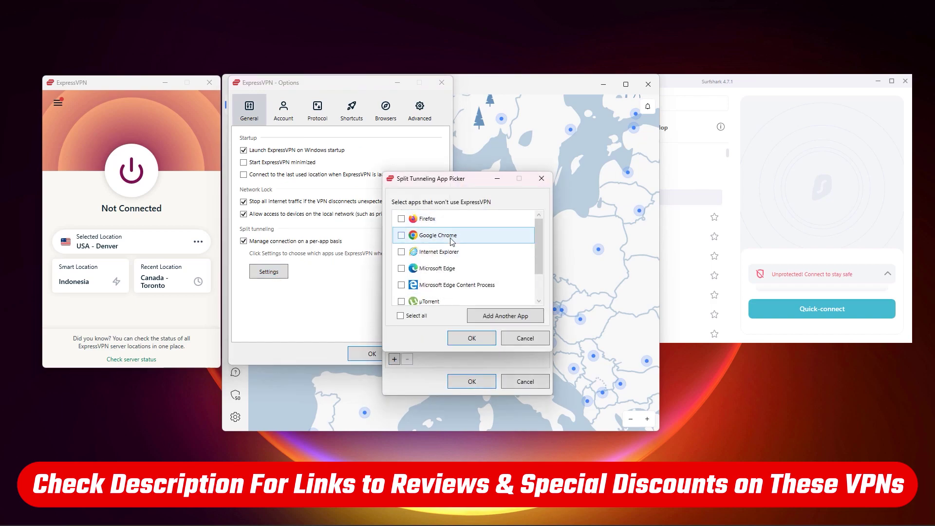
pyautogui.click(472, 338)
pyautogui.click(472, 381)
pyautogui.click(372, 354)
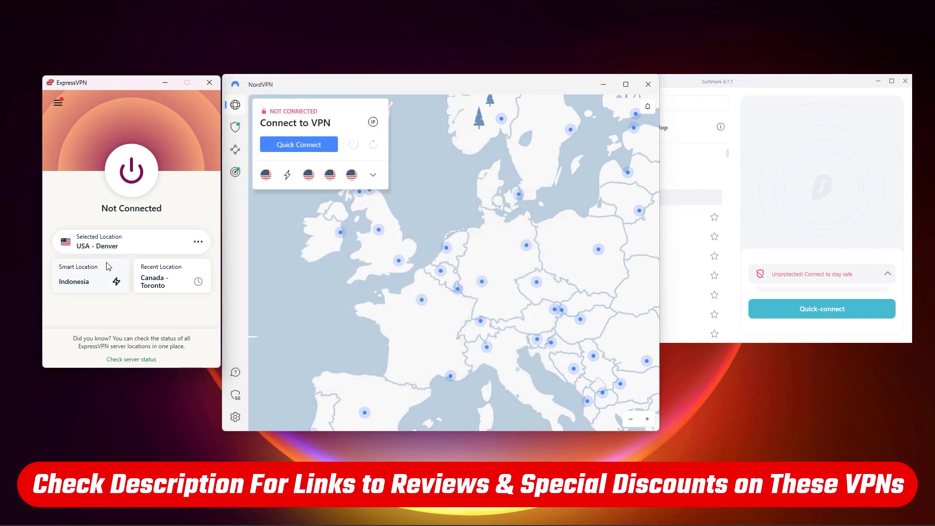
# - View NordVPN's Threat Protection, Meshnet and Dark Web Monitor pages
pyautogui.click(235, 127)
pyautogui.click(236, 149)
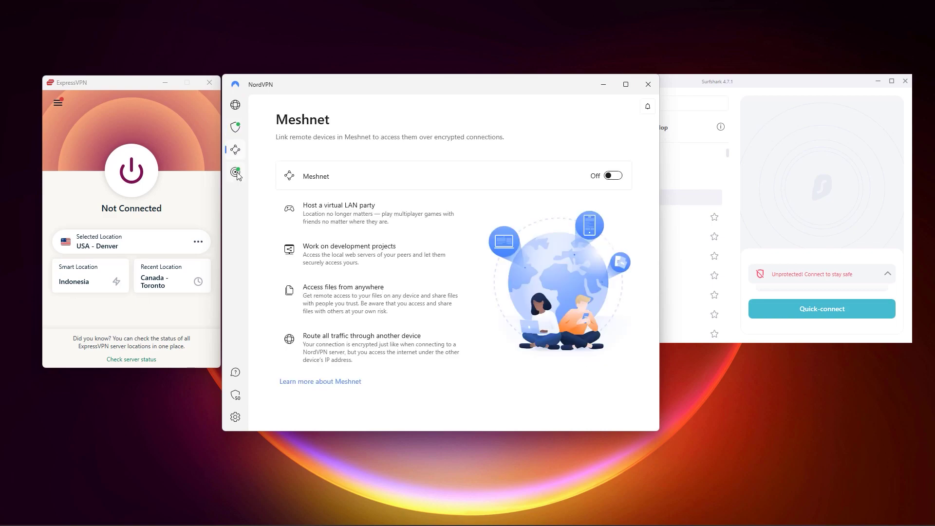
pyautogui.click(235, 172)
# - In Surfshark, view MultiHop routes, then toggle CleanWeb in the VPN settings
pyautogui.click(685, 85)
pyautogui.click(655, 127)
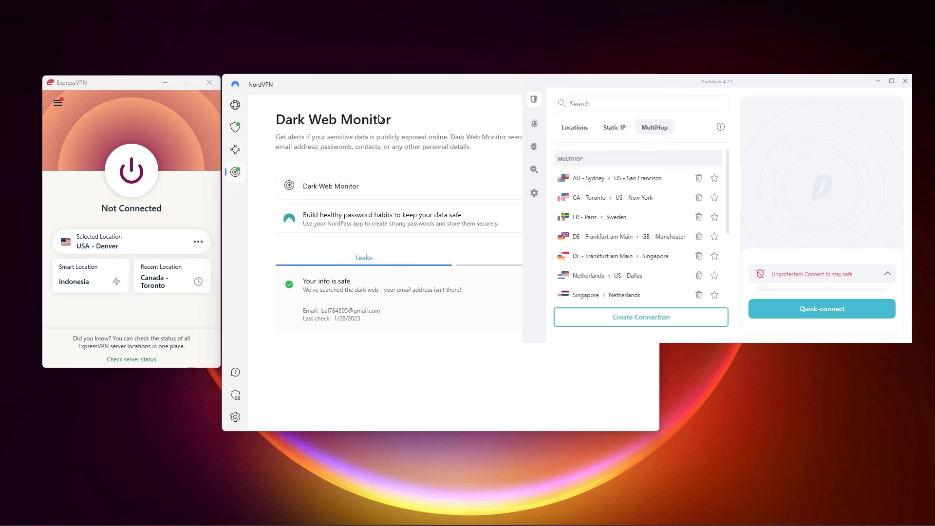
pyautogui.click(535, 193)
pyautogui.click(609, 106)
pyautogui.scroll(-5, 781, 273)
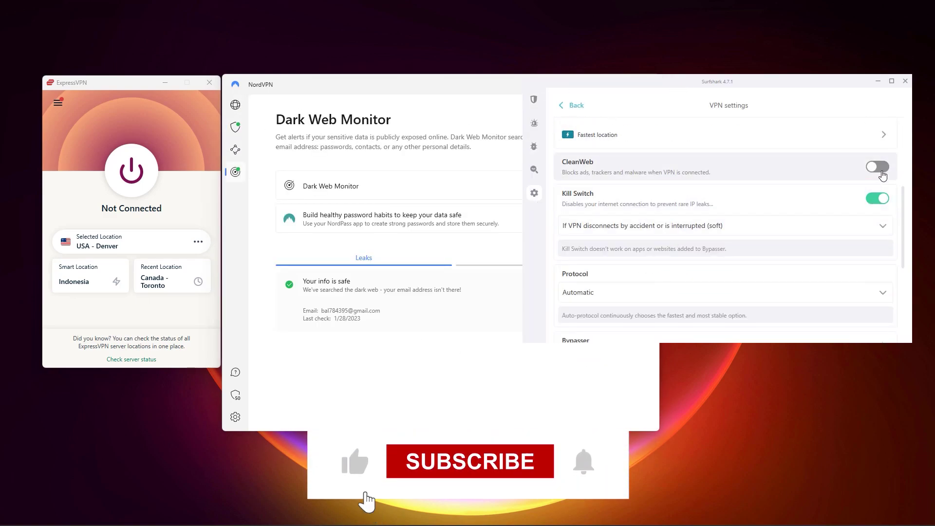
pyautogui.click(877, 167)
# - Switch NordVPN Threat Protection off, then show ExpressVPN's Recommended VPN locations
pyautogui.click(318, 100)
pyautogui.click(235, 127)
pyautogui.click(613, 186)
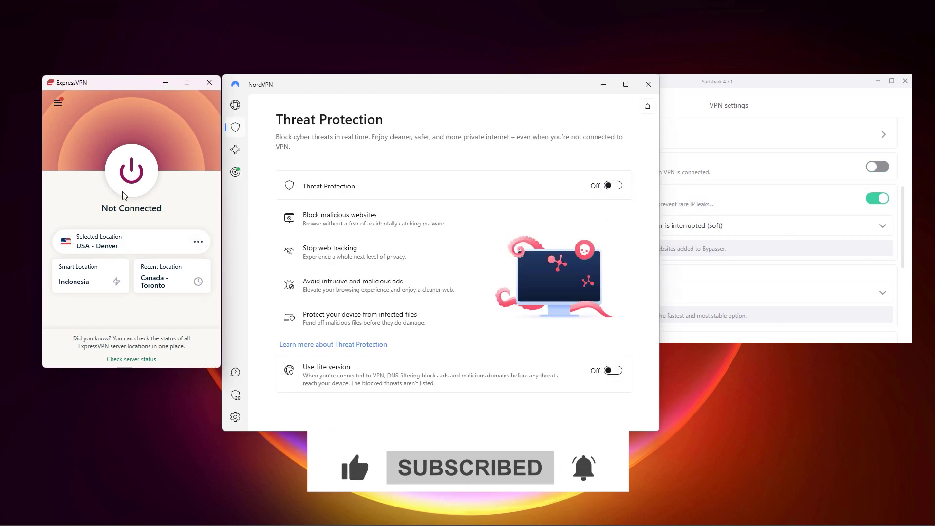
pyautogui.click(58, 102)
pyautogui.click(89, 120)
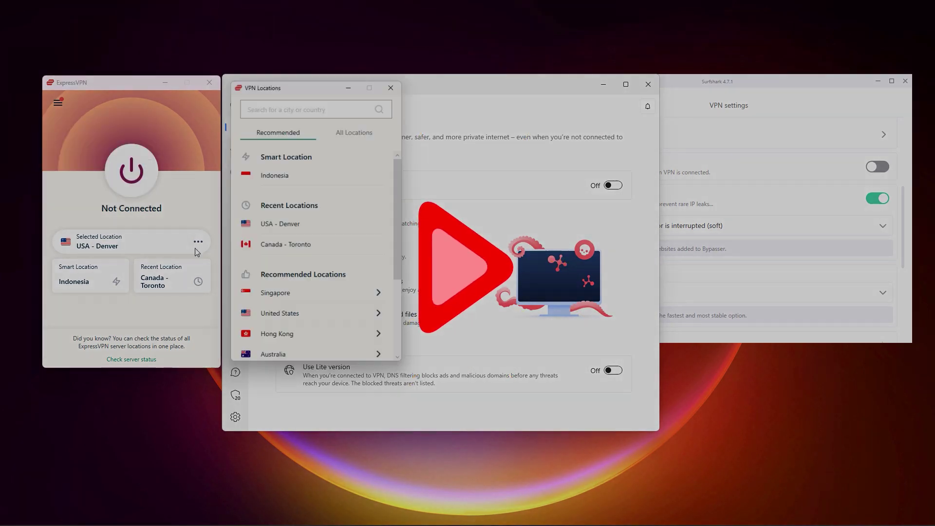